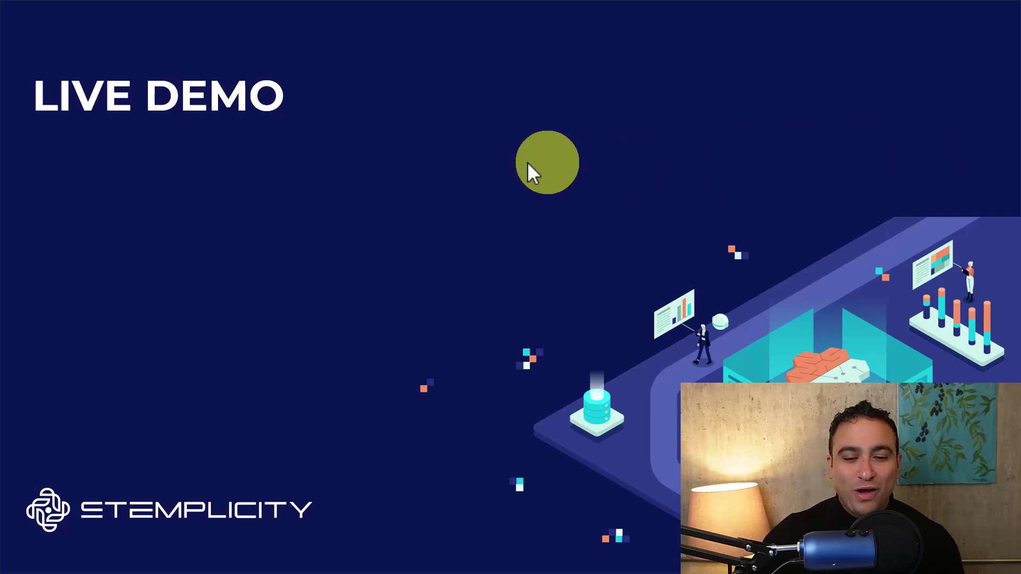
# Advance to the Live Demo slide, then bring the Google Docs course outline up full screen
pyautogui.click(520, 161)
pyautogui.click(505, 345)
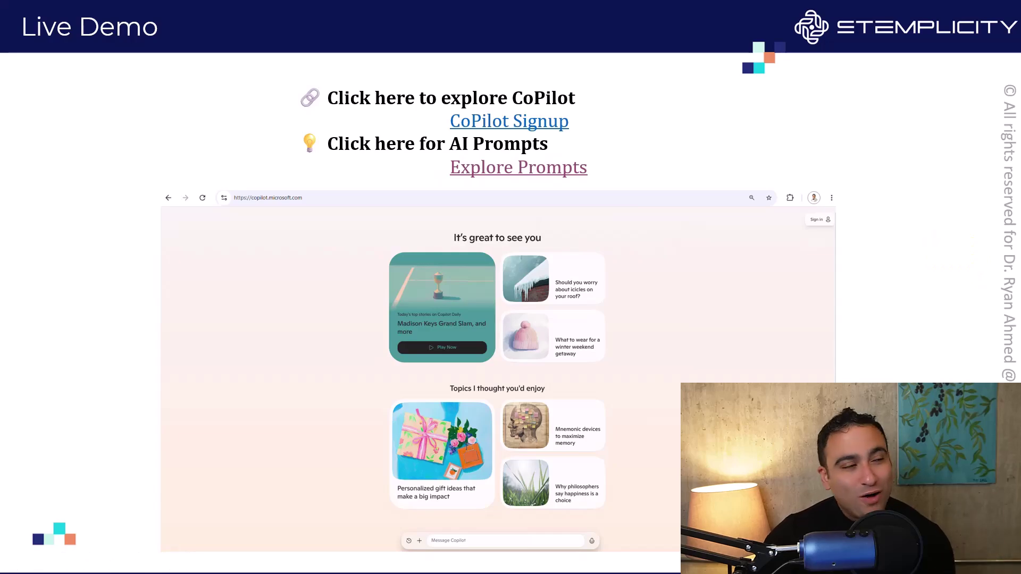
pyautogui.moveTo(1015, 135); pyautogui.dragTo(444, 62)
pyautogui.doubleClick(452, 63)
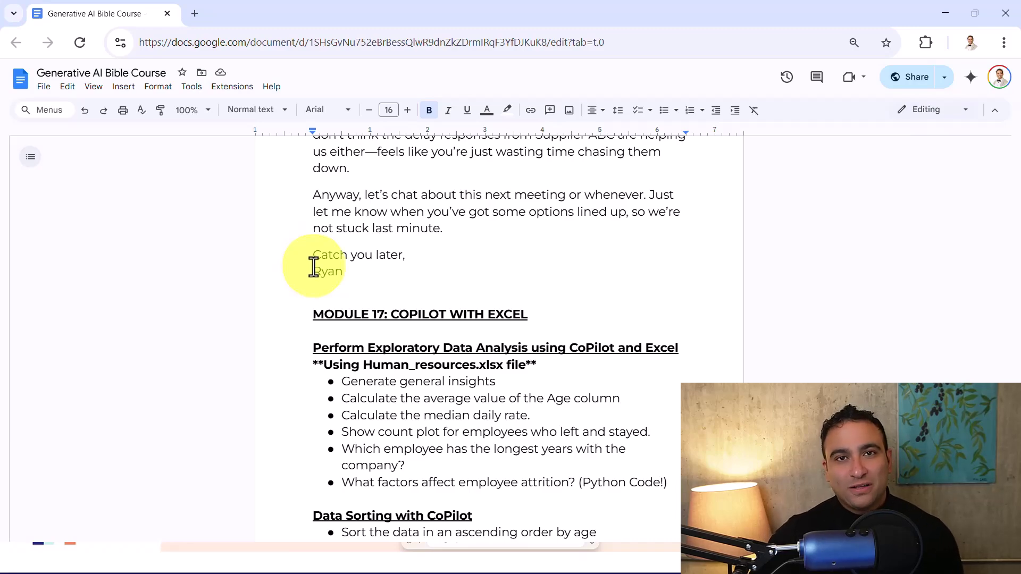
# Scroll through the Module 17 exploratory data analysis prompts in the course outline
pyautogui.scroll(-1, 297, 229)
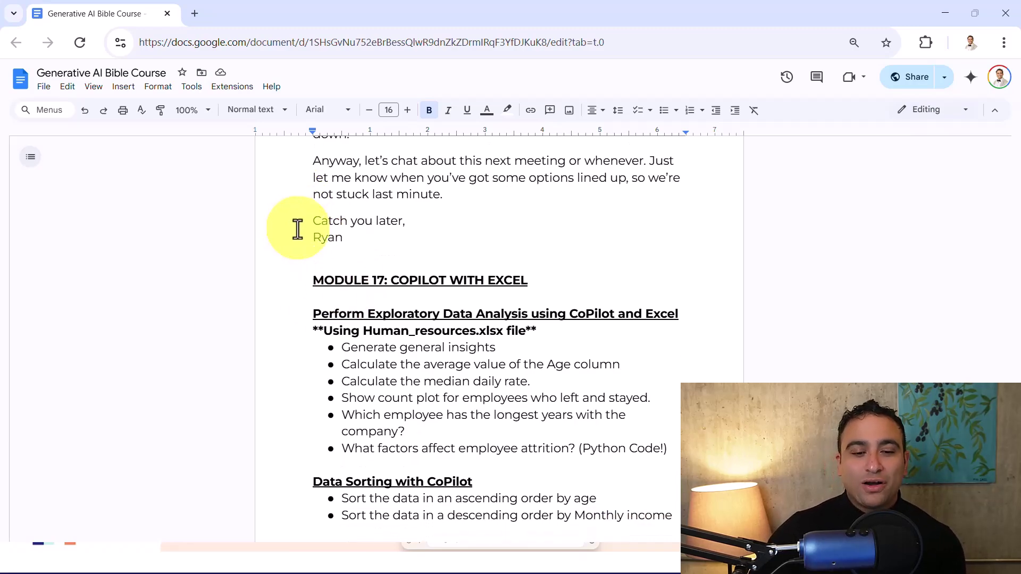
pyautogui.scroll(-4, 298, 229)
pyautogui.scroll(3, 437, 257)
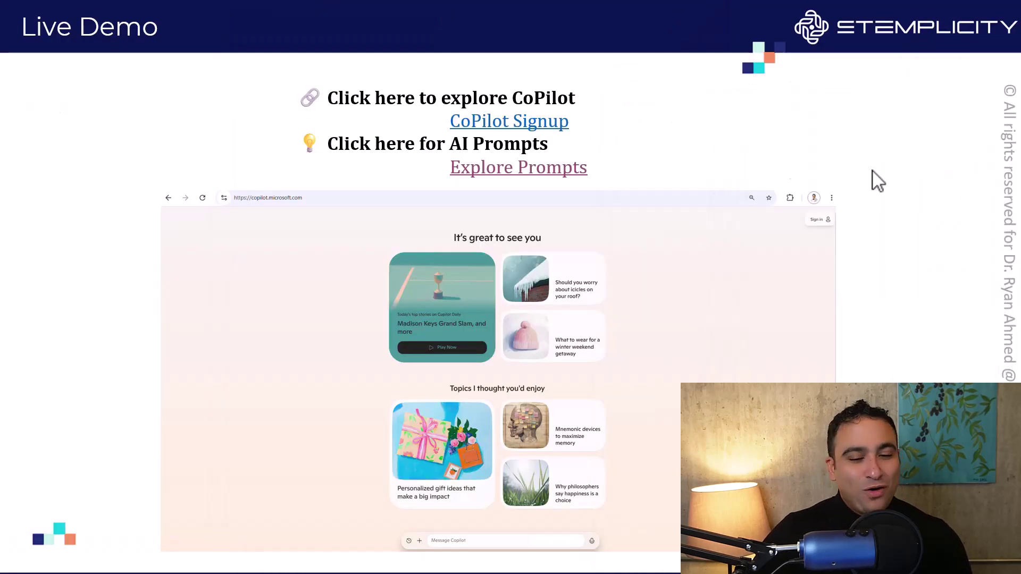
# End the slideshow and open Human_Resources from the Live Demo Data folder in File Explorer
pyautogui.press('Escape')
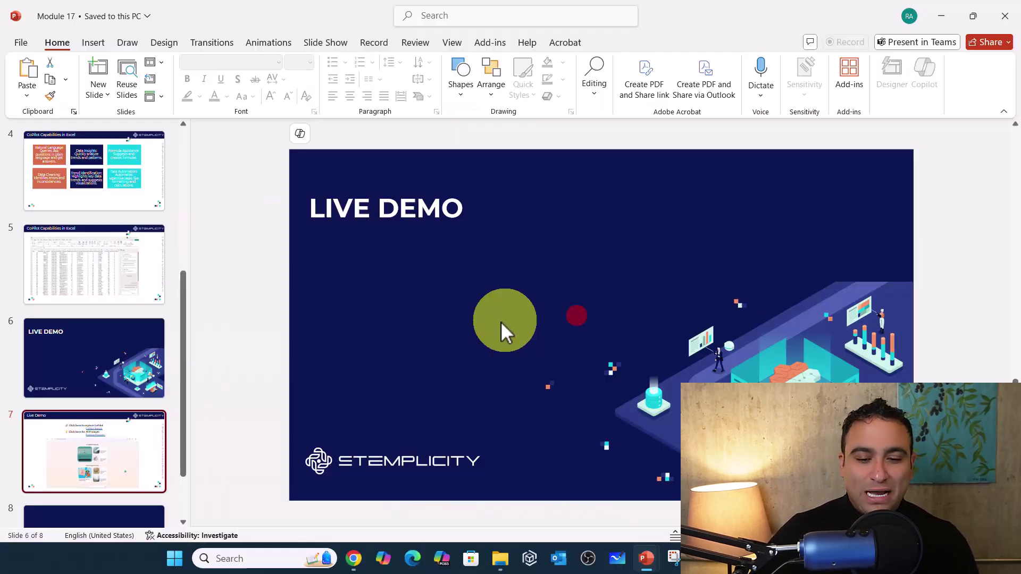
pyautogui.moveTo(498, 559)
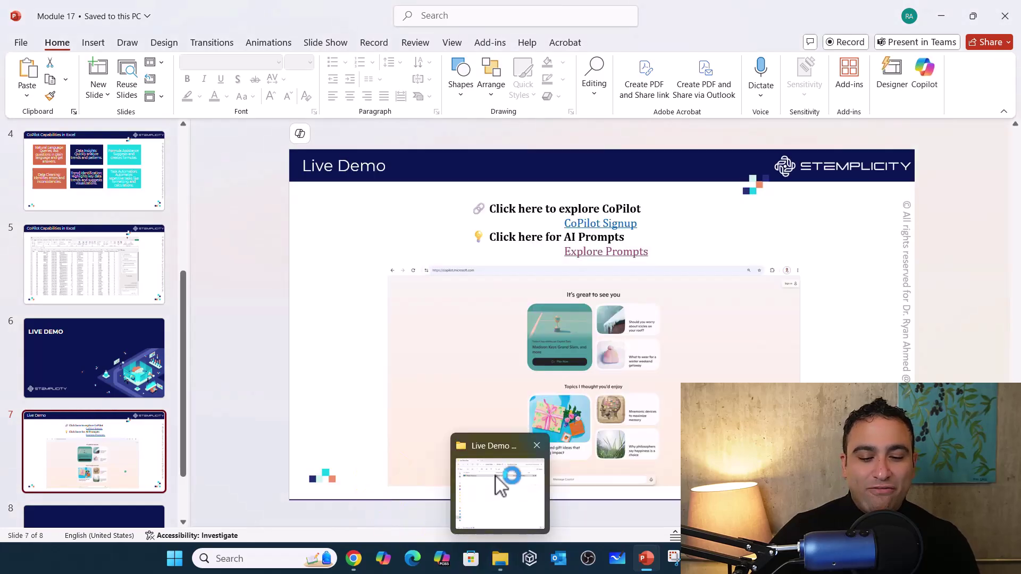
pyautogui.click(496, 475)
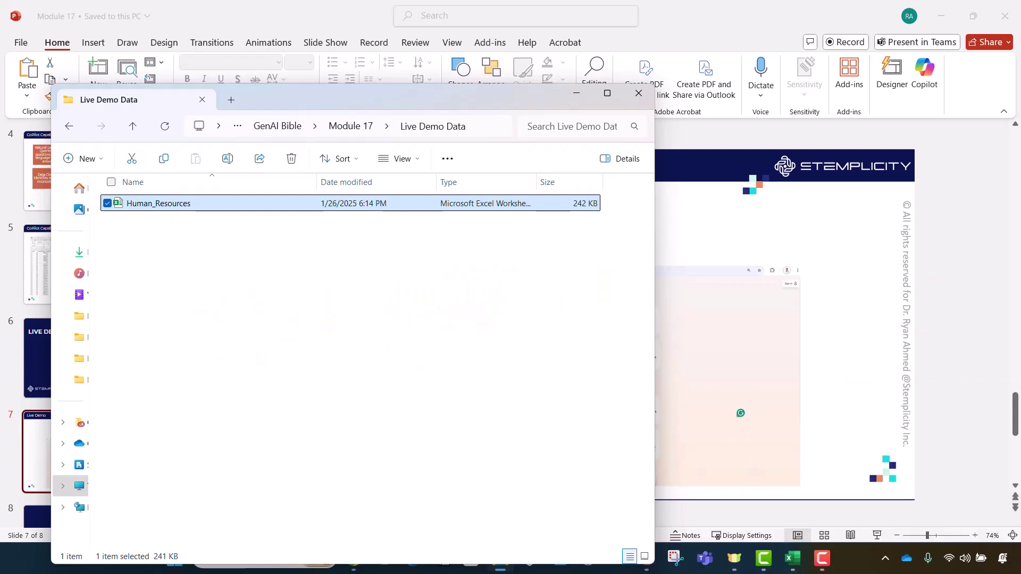
pyautogui.press('Return')
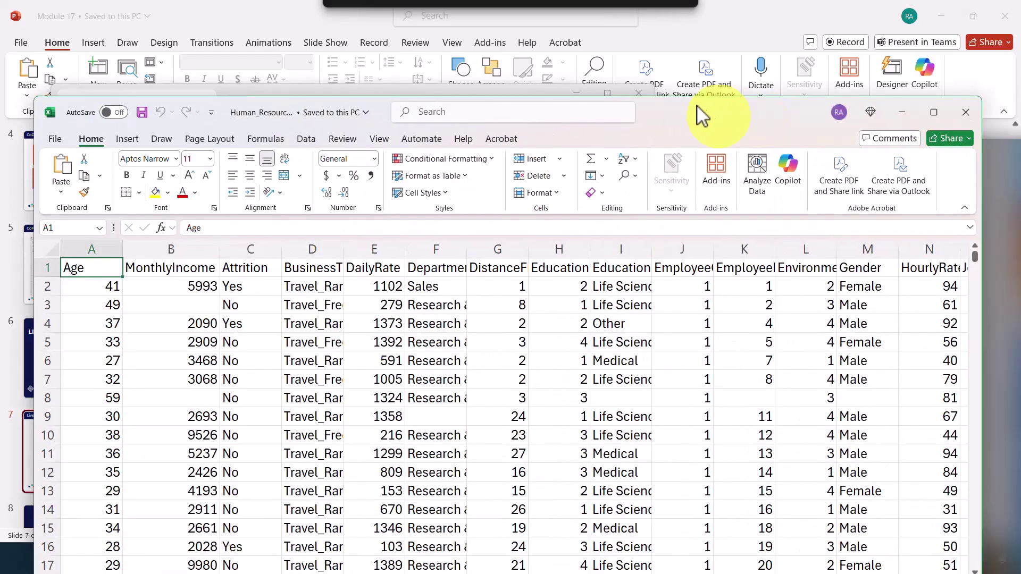
# Maximize the Excel window showing the Human_Resources employee records
pyautogui.doubleClick(679, 98)
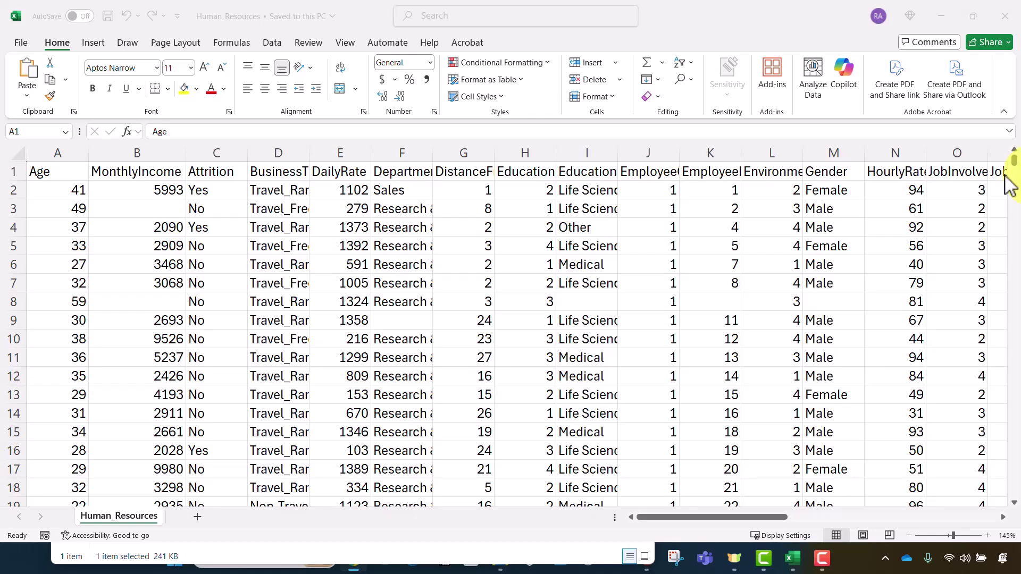
# Open Copilot and turn on AutoSave by saving the workbook to OneDrive - Stemplicity
pyautogui.click(843, 69)
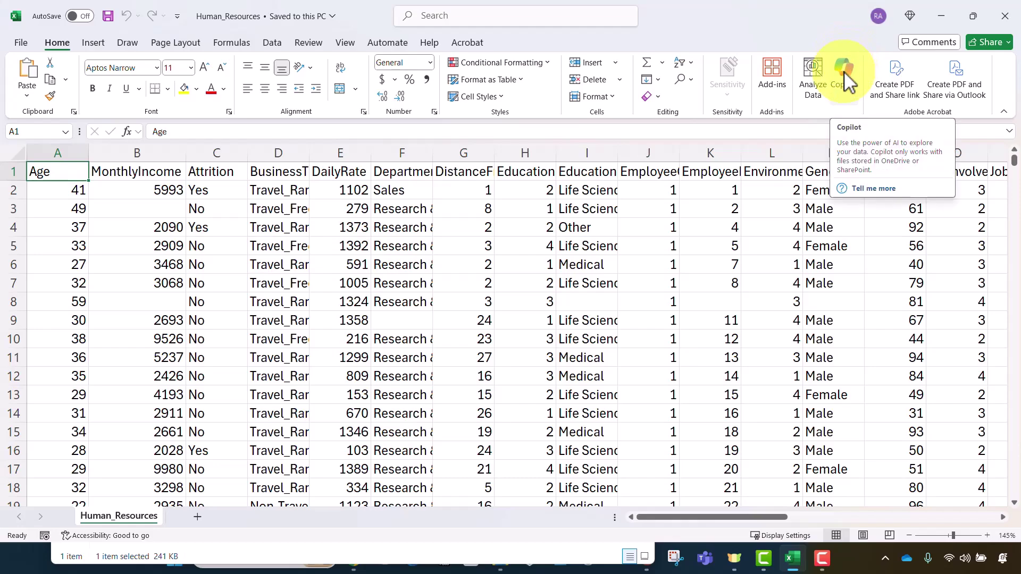
pyautogui.click(845, 74)
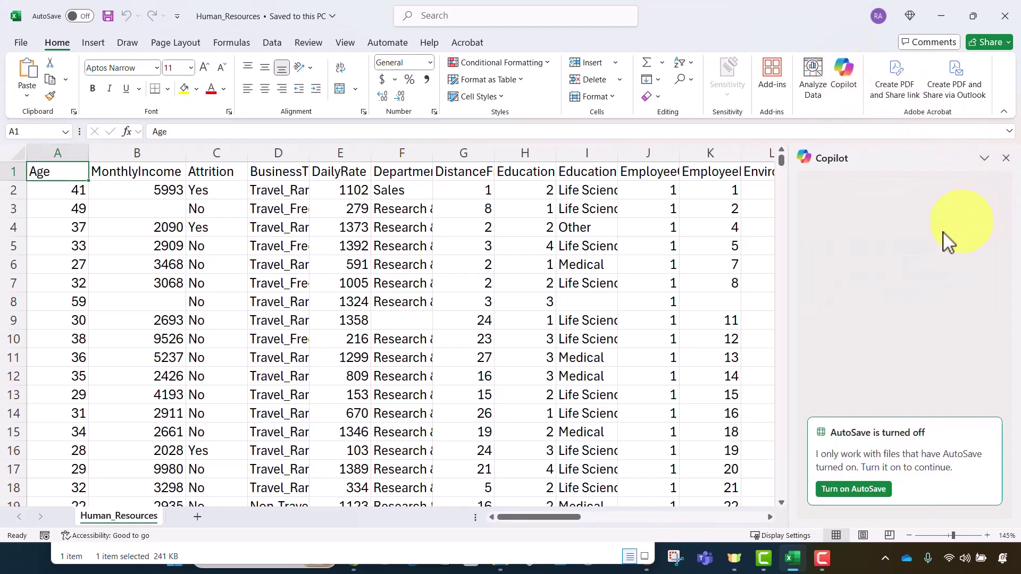
pyautogui.click(865, 487)
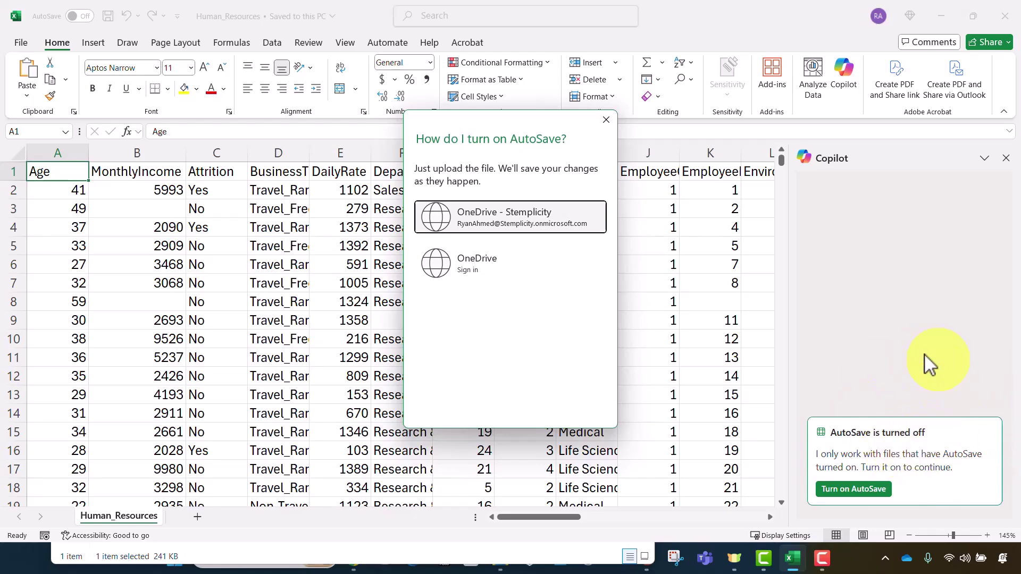
pyautogui.click(534, 220)
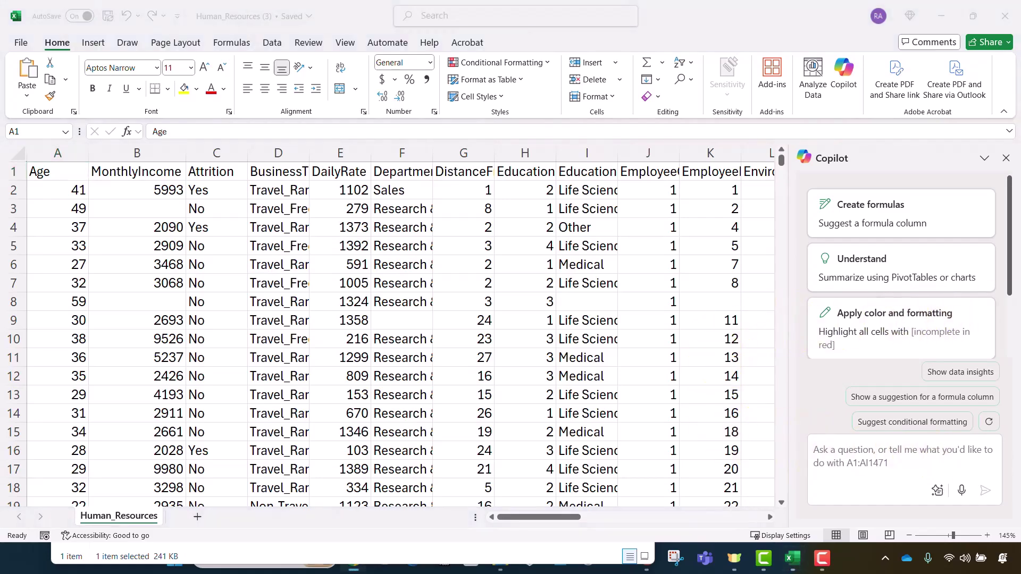
# Send Copilot the 'Generate general insights' prompt to get a MonthlyIncome by BusinessTravel chart
pyautogui.click(881, 454)
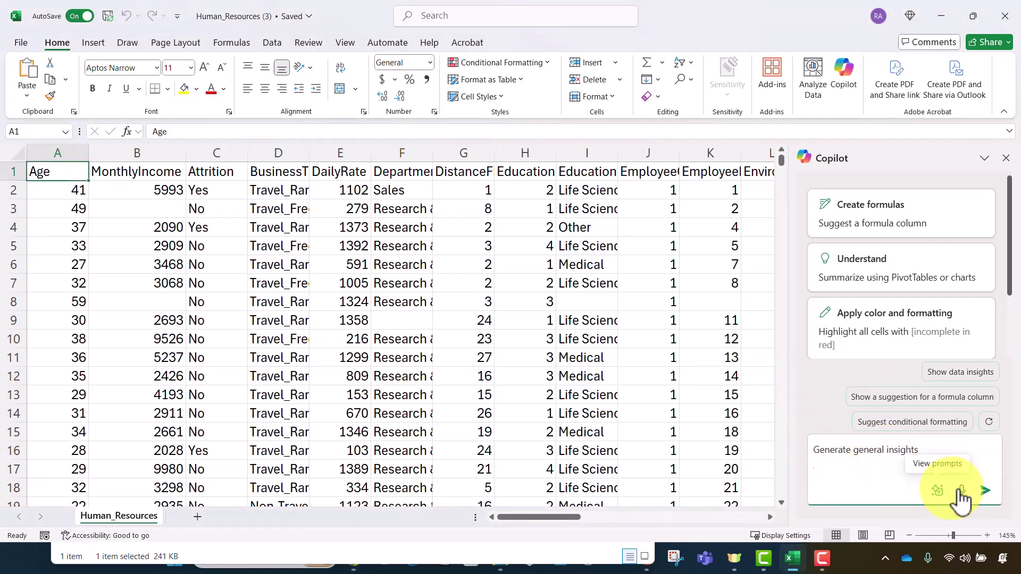
pyautogui.click(984, 490)
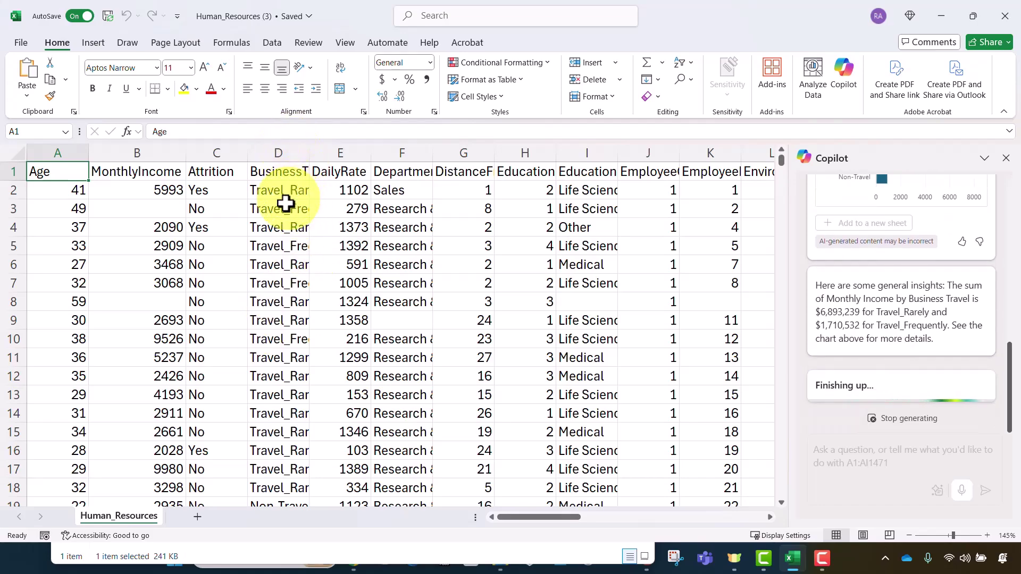
# Widen the BusinessTravel and Department columns, autofit DistanceFromHome, and select the Attrition column
pyautogui.moveTo(310, 154); pyautogui.dragTo(366, 156)
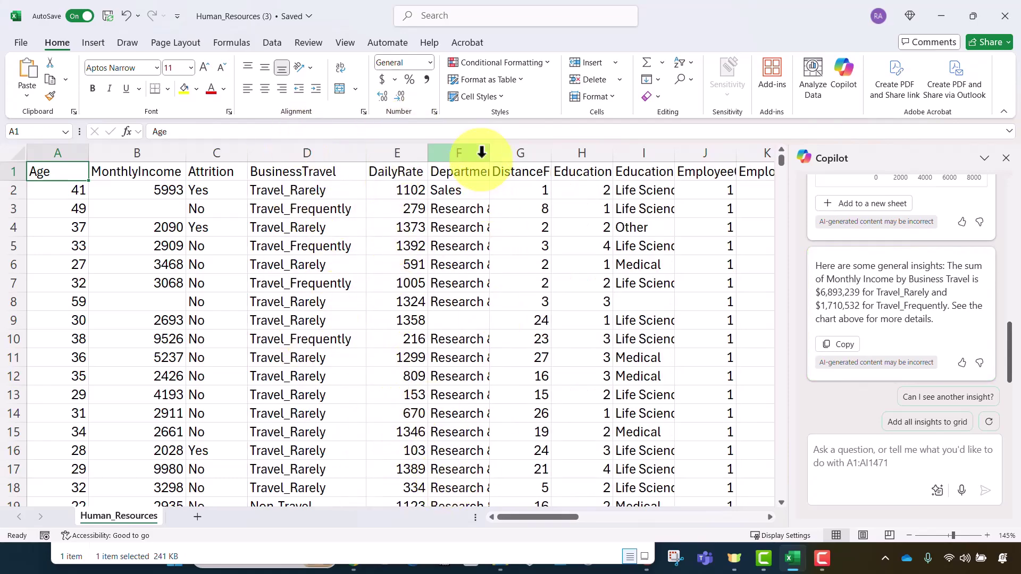
pyautogui.moveTo(490, 154); pyautogui.dragTo(525, 153)
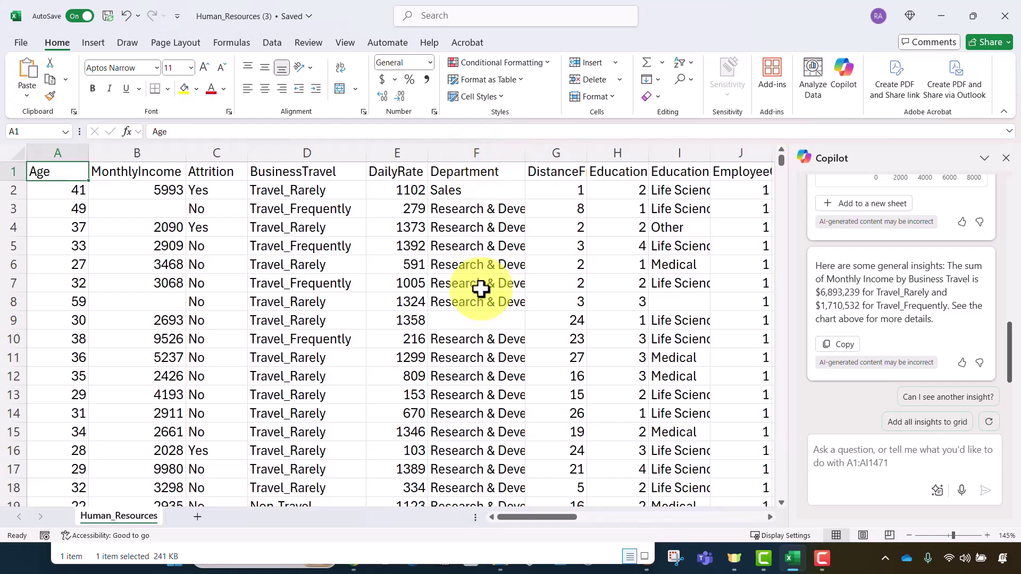
pyautogui.scroll(-7, 480, 288)
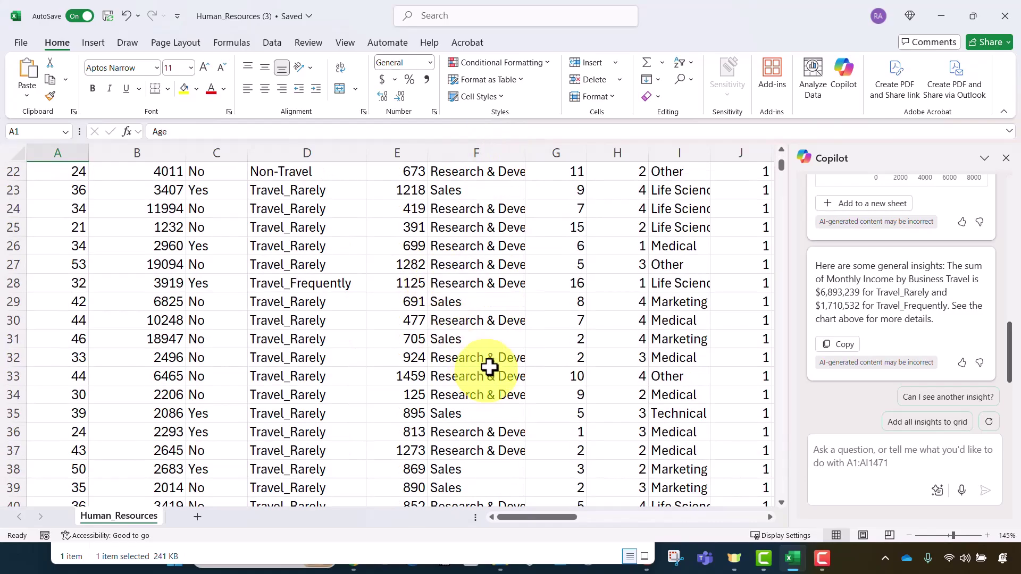
pyautogui.scroll(7, 529, 298)
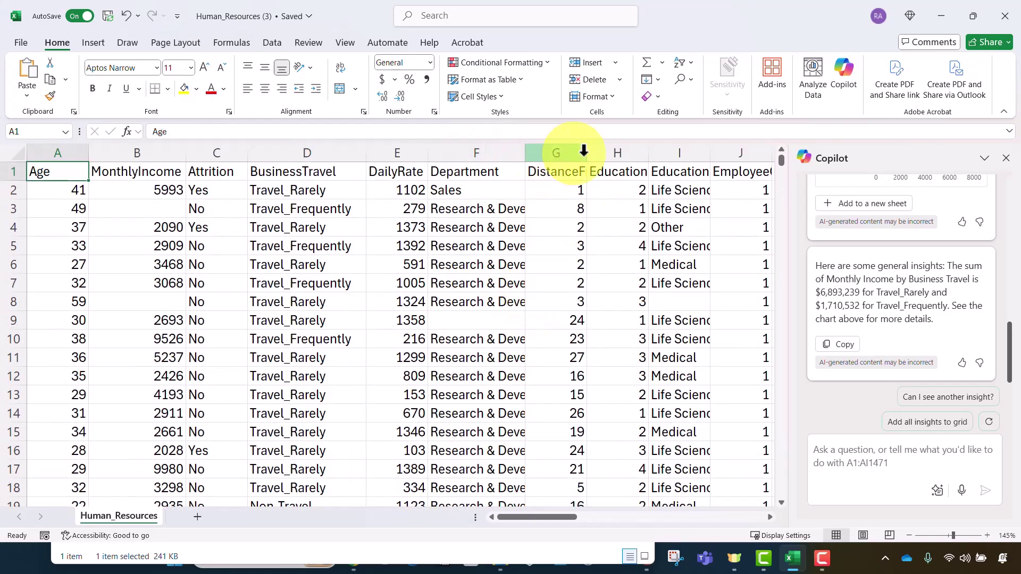
pyautogui.doubleClick(587, 153)
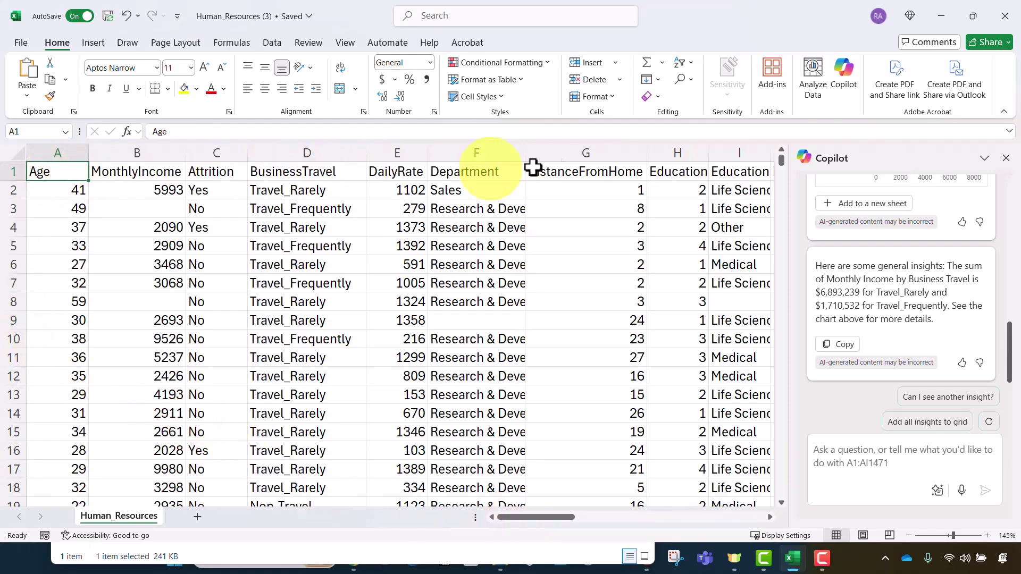
pyautogui.click(210, 154)
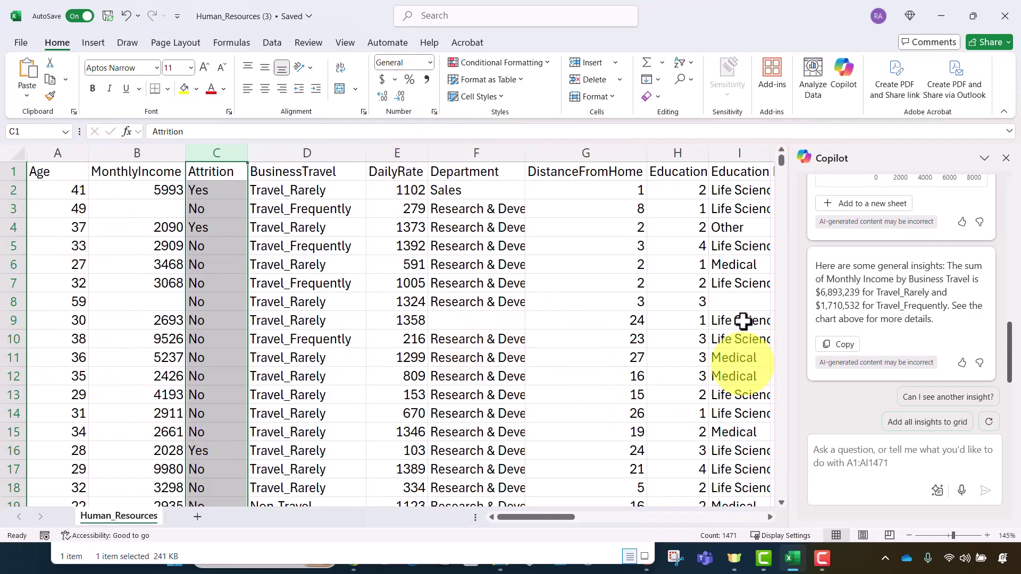
pyautogui.moveTo(532, 517); pyautogui.dragTo(342, 520)
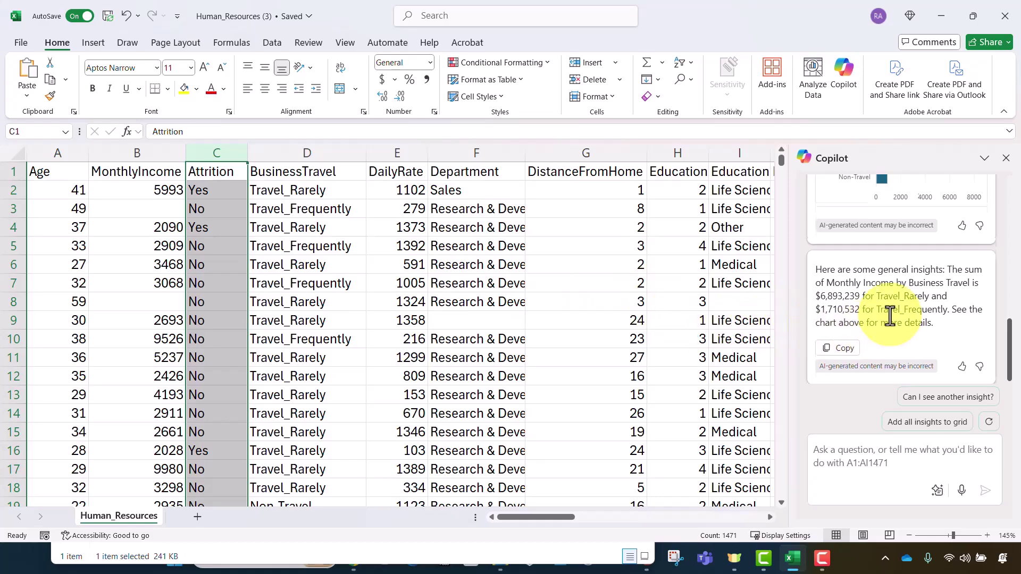
pyautogui.scroll(5, 888, 315)
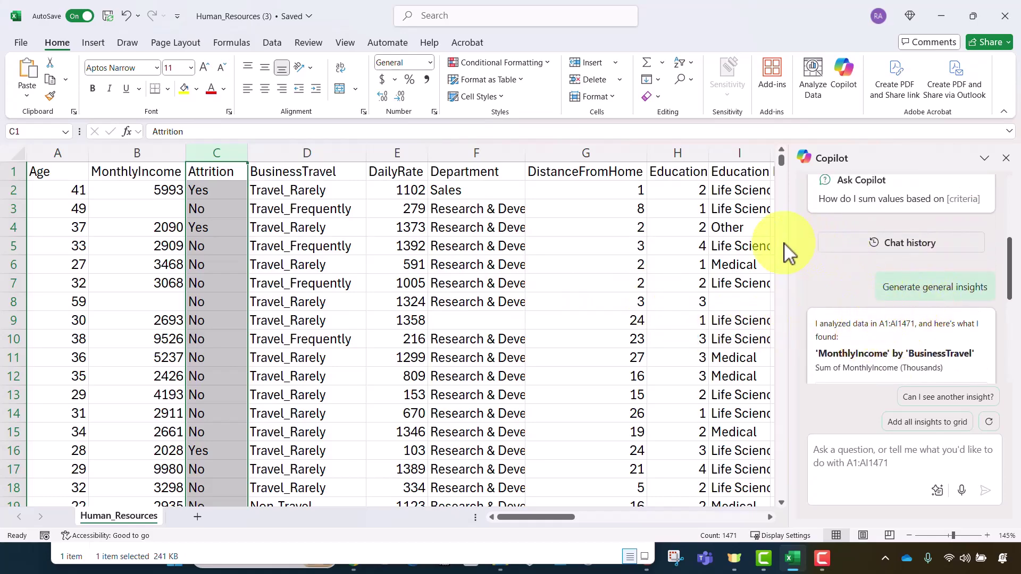
pyautogui.moveTo(792, 250); pyautogui.dragTo(667, 247)
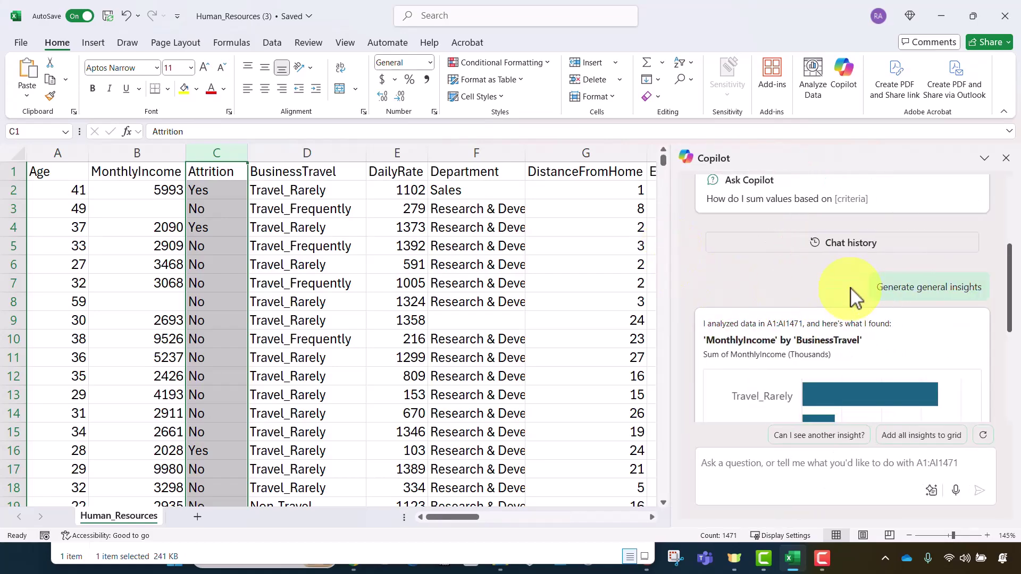
pyautogui.scroll(-3, 856, 295)
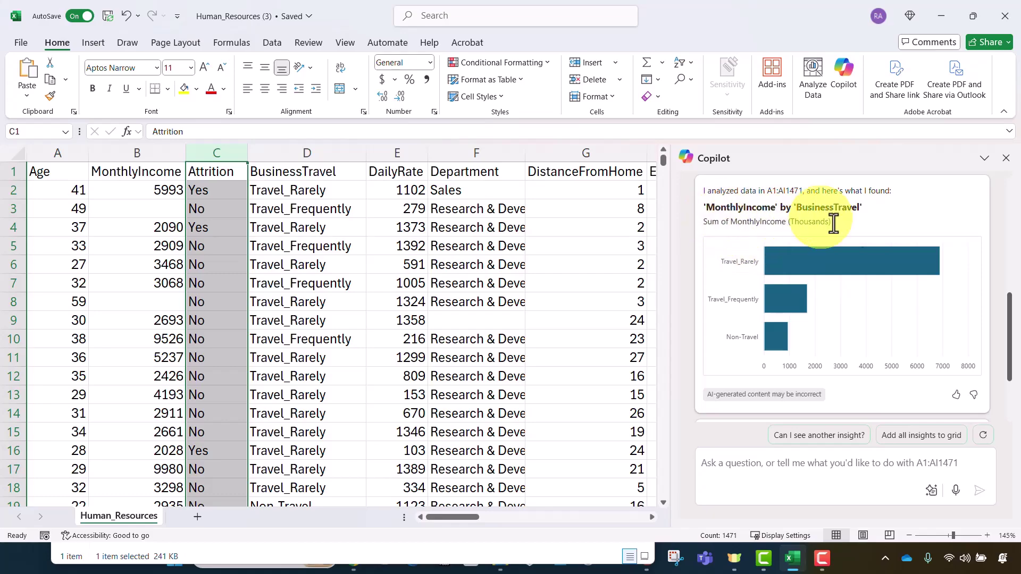
pyautogui.scroll(-2, 883, 265)
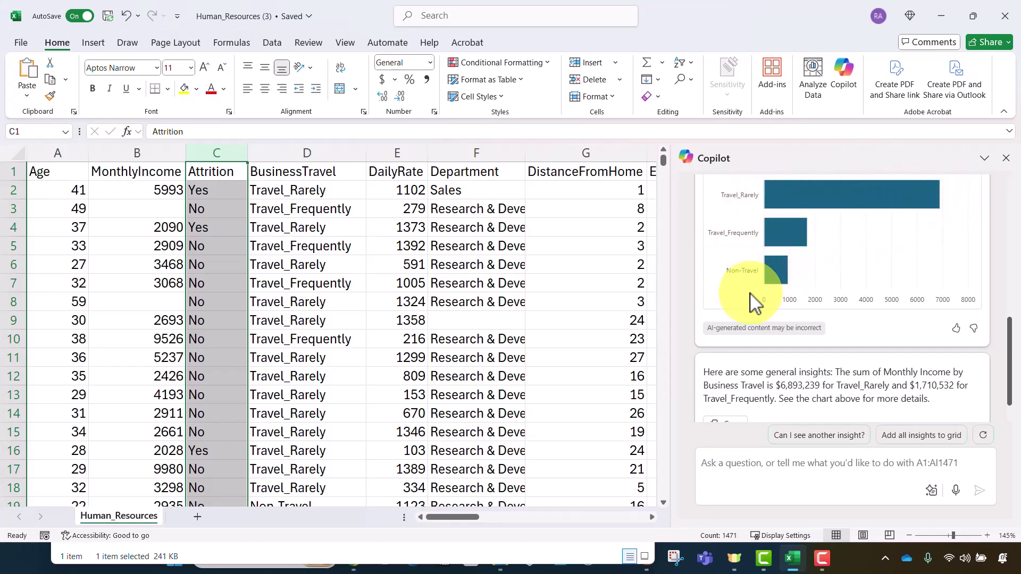
pyautogui.scroll(-1, 796, 278)
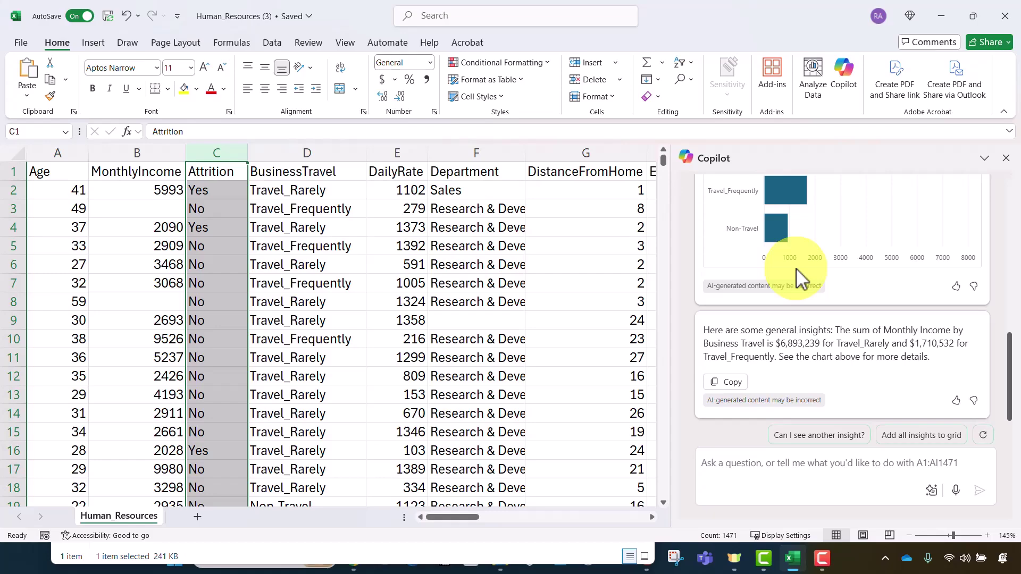
pyautogui.scroll(5, 800, 277)
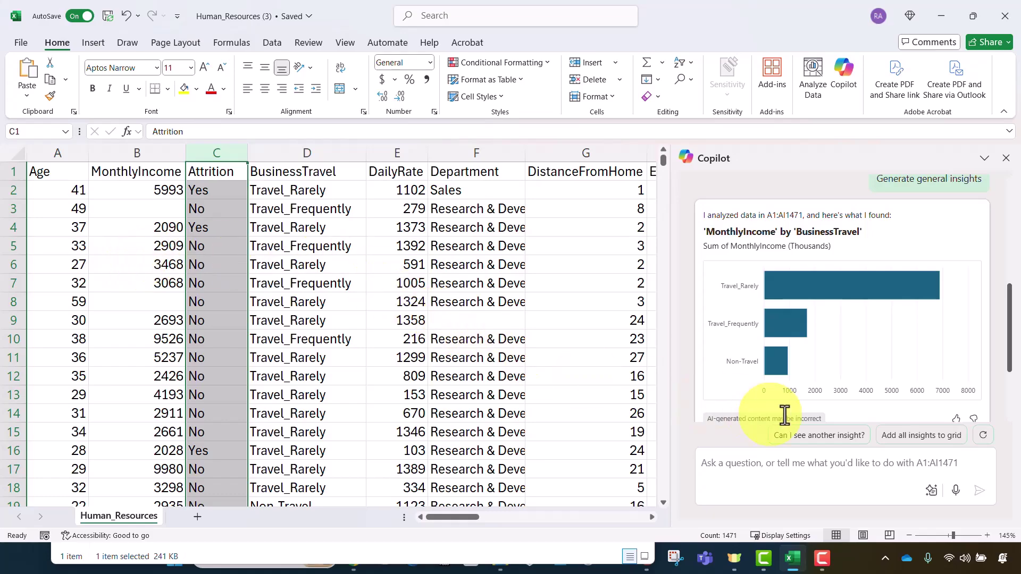
pyautogui.scroll(-3, 797, 353)
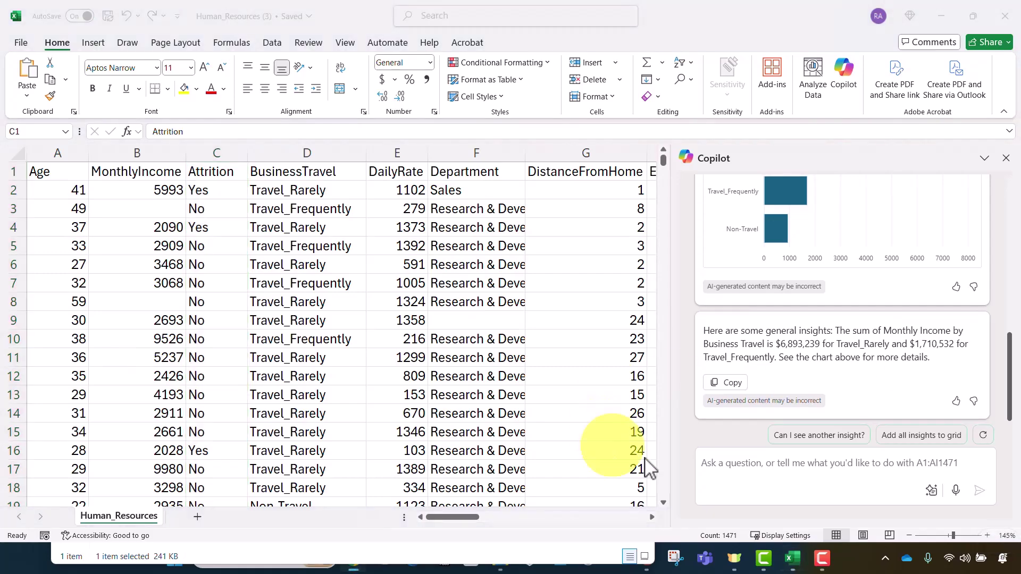
# Ask Copilot for the average Age, getting 36.92380952, and select column A to verify it
pyautogui.click(751, 460)
pyautogui.write('Calculate the average value of the Age column')
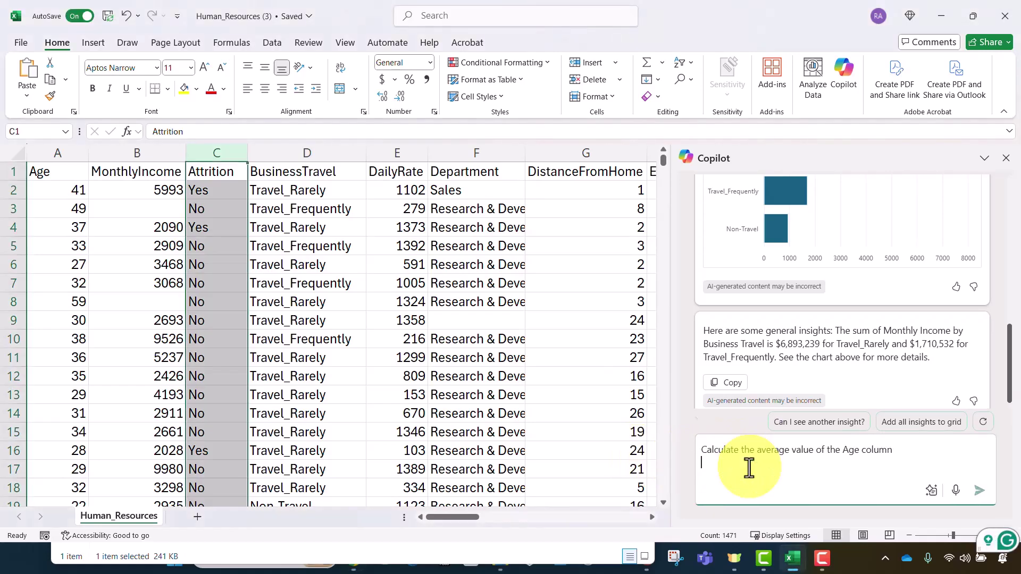
pyautogui.click(979, 489)
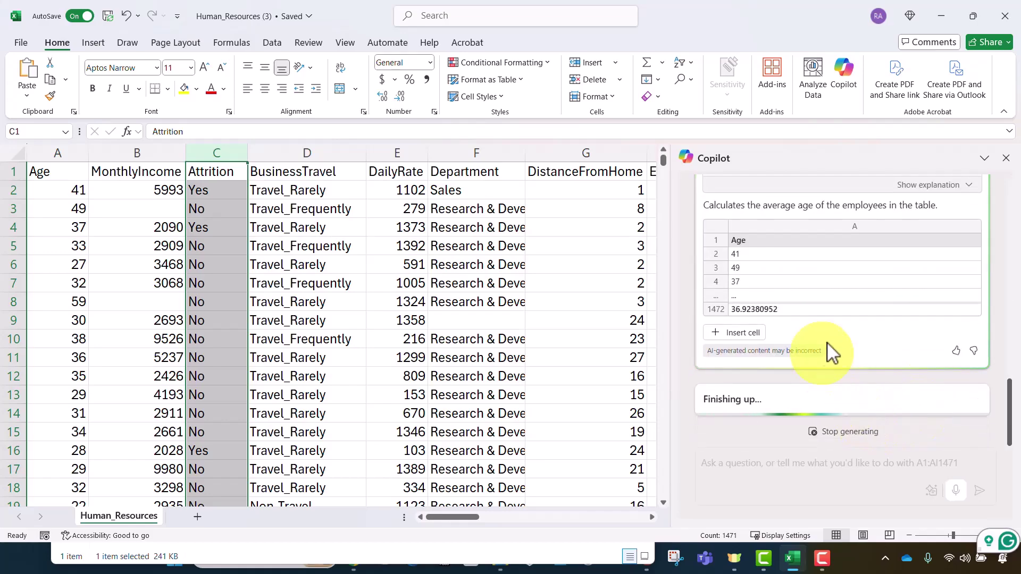
pyautogui.scroll(3, 835, 351)
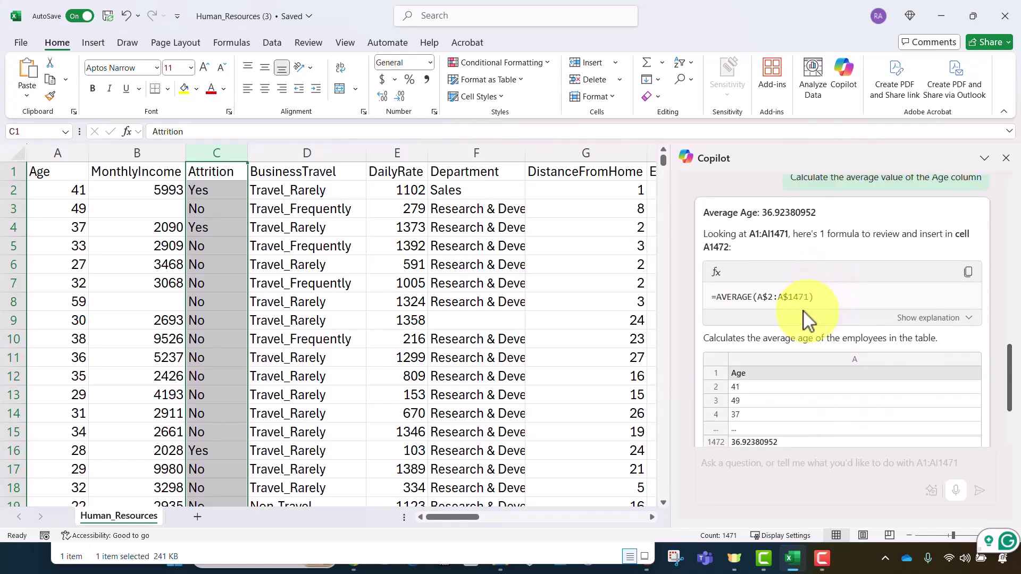
pyautogui.scroll(3, 783, 229)
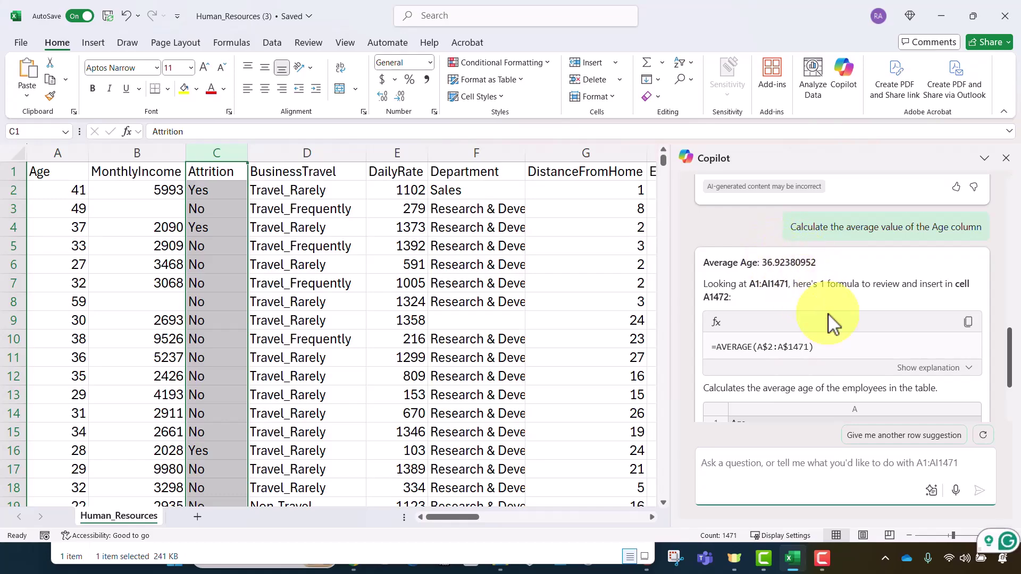
pyautogui.scroll(-2, 834, 323)
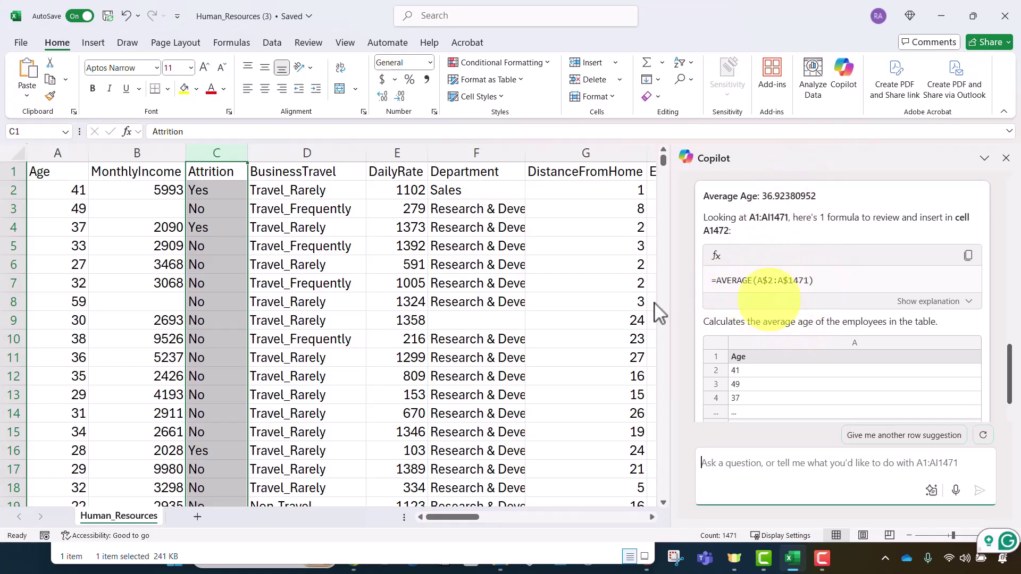
pyautogui.click(52, 150)
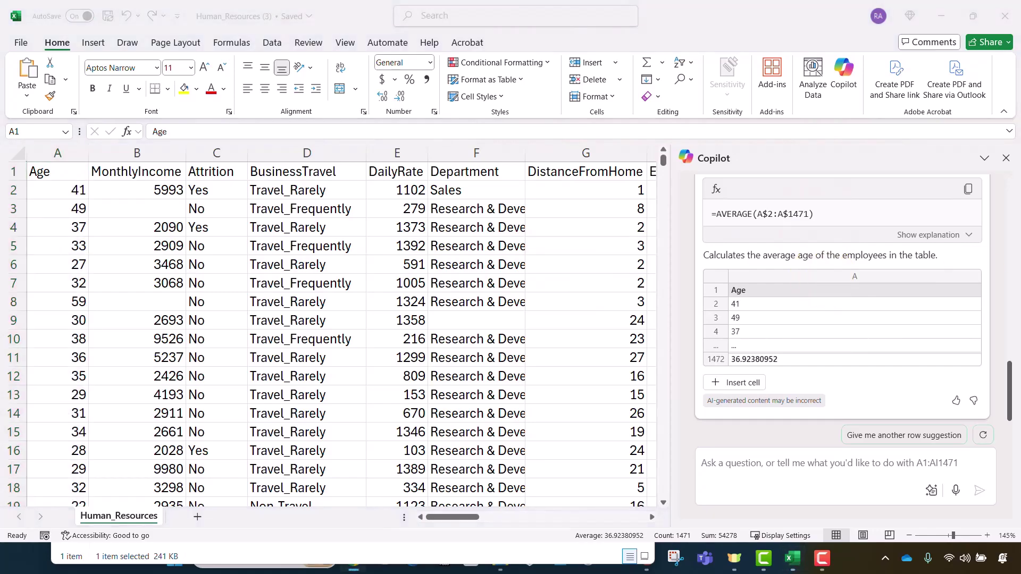
# Ask Copilot for the median DailyRate, getting 802 via =MEDIAN(E$2:E$1471), then select the Attrition column
pyautogui.click(760, 464)
pyautogui.write('Calculate the median daily rate.')
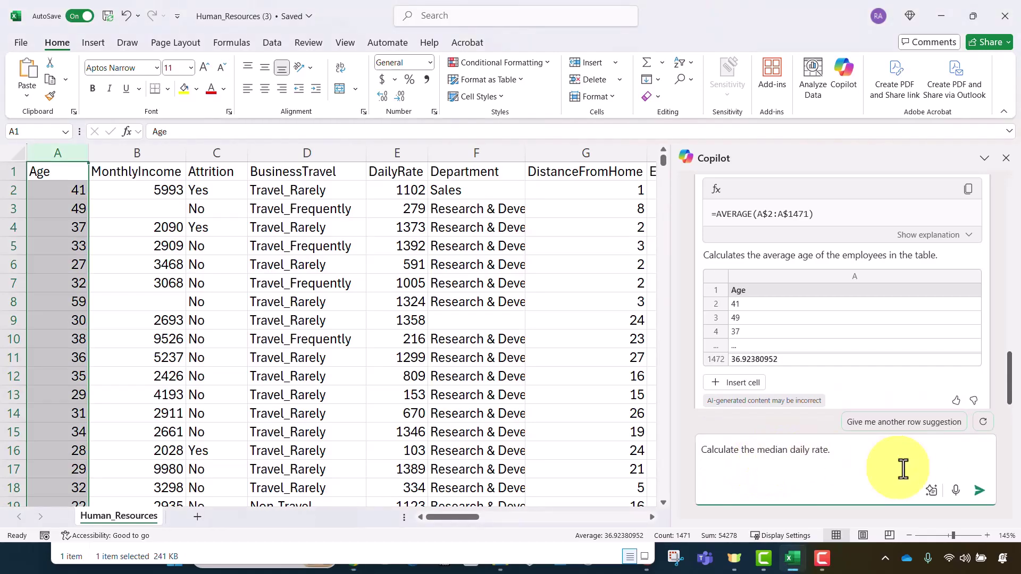
pyautogui.click(979, 491)
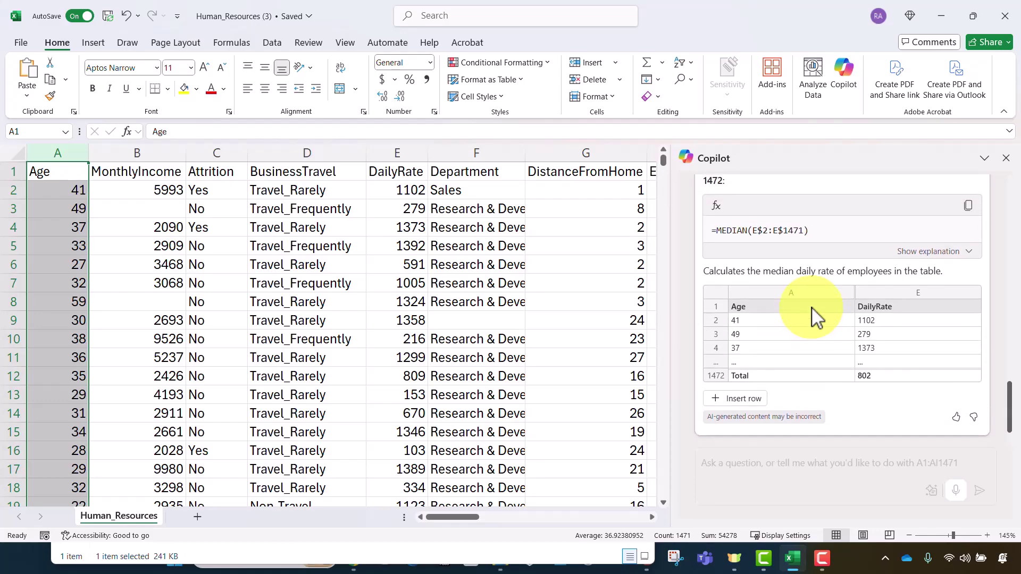
pyautogui.scroll(3, 786, 326)
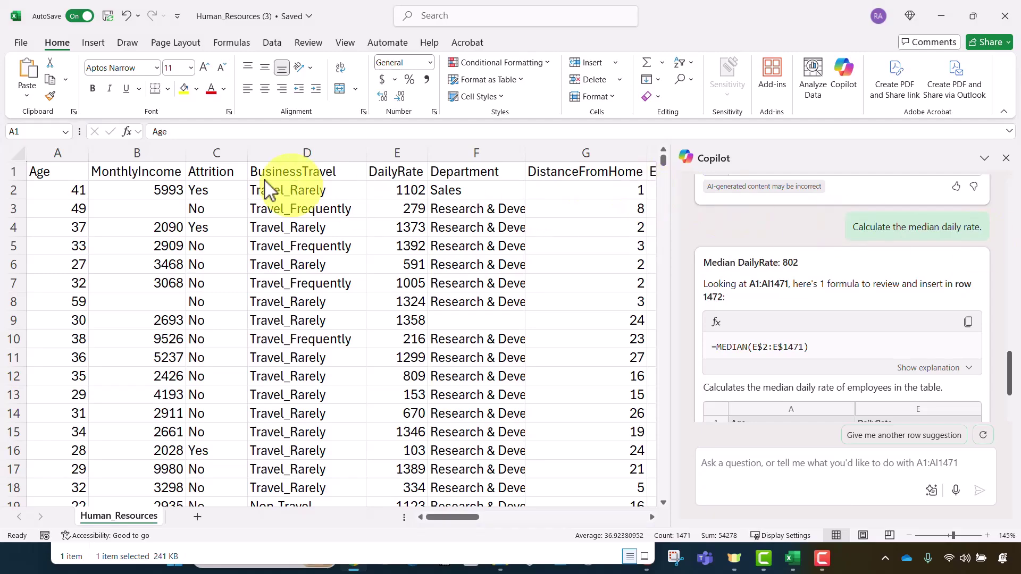
pyautogui.click(218, 153)
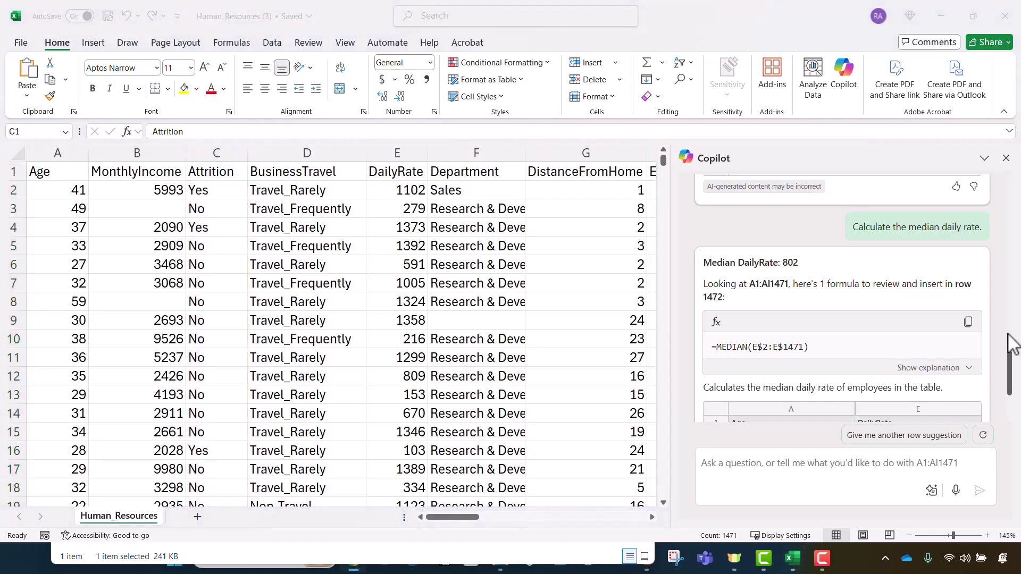
pyautogui.click(777, 462)
# Ask Copilot for a count plot of employees who stayed versus left: 1233 stayed, 237 left
pyautogui.write('Show count plot for employees who left and stayed.')
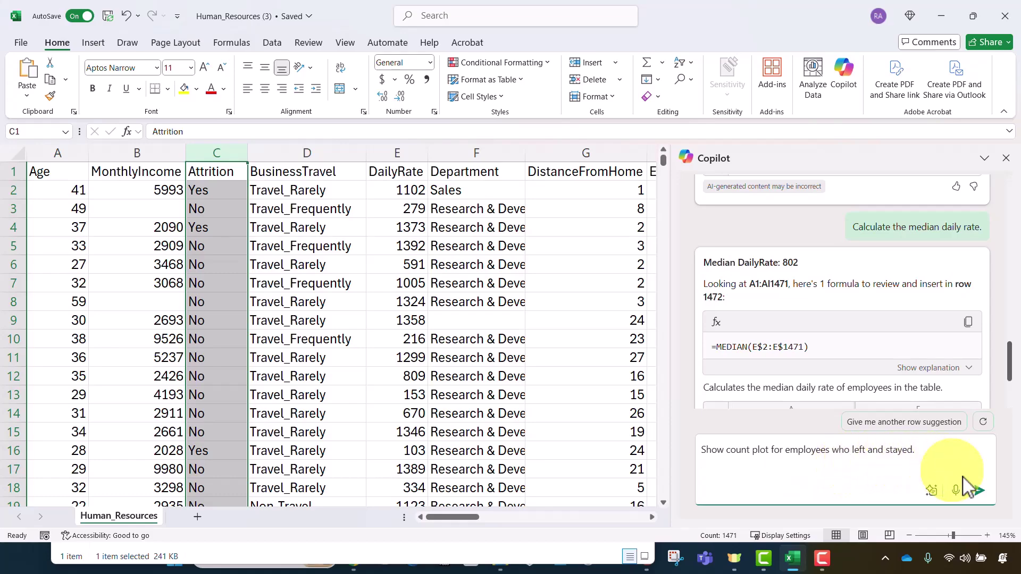
pyautogui.click(980, 491)
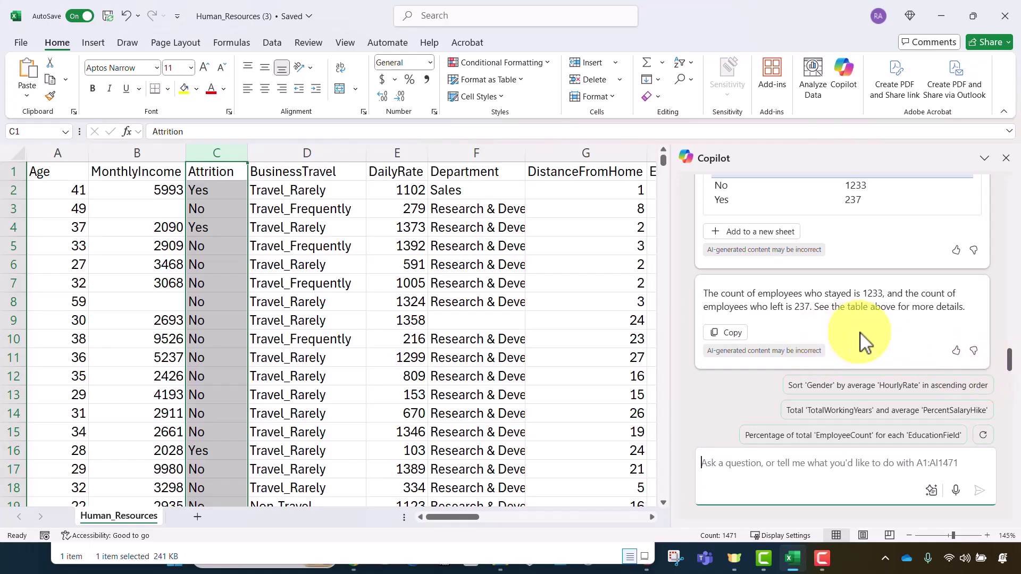
pyautogui.scroll(3, 872, 304)
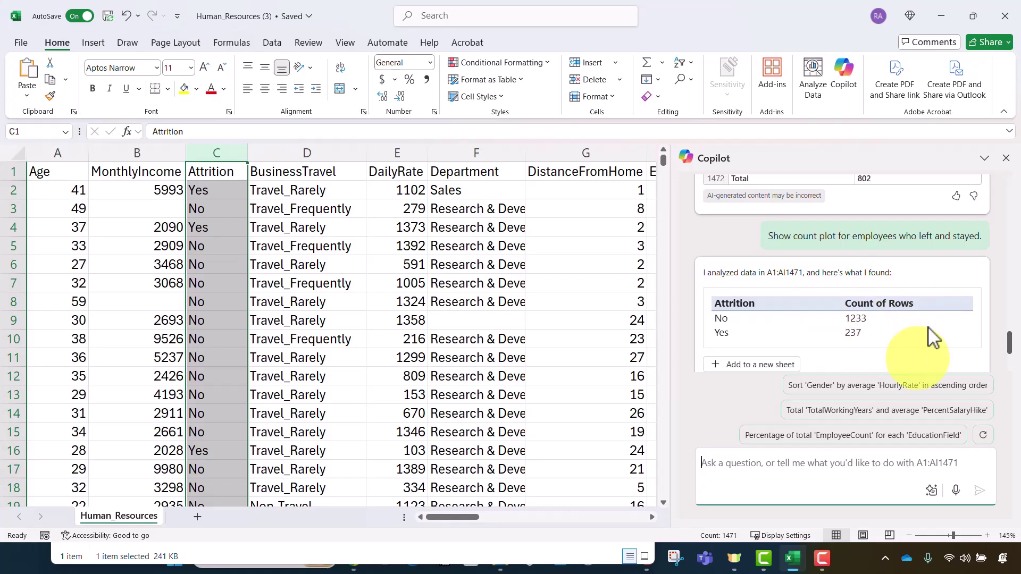
pyautogui.scroll(-3, 851, 362)
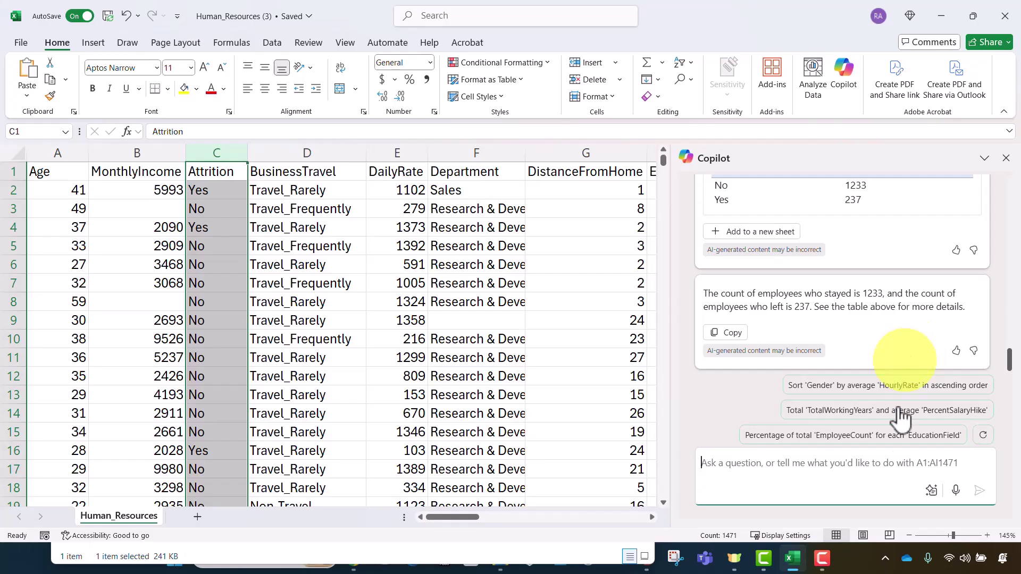
pyautogui.click(870, 488)
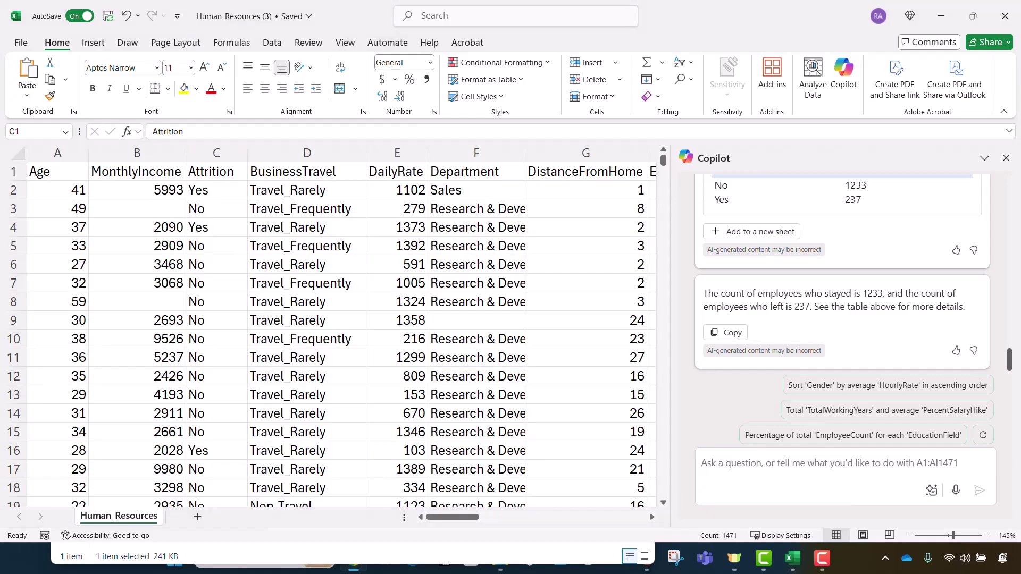
# Ask Copilot about the longest tenure (40 years), then type 'What factors affect employee attrition?'
pyautogui.click(758, 460)
pyautogui.write('Which employee has the longest years with the company?')
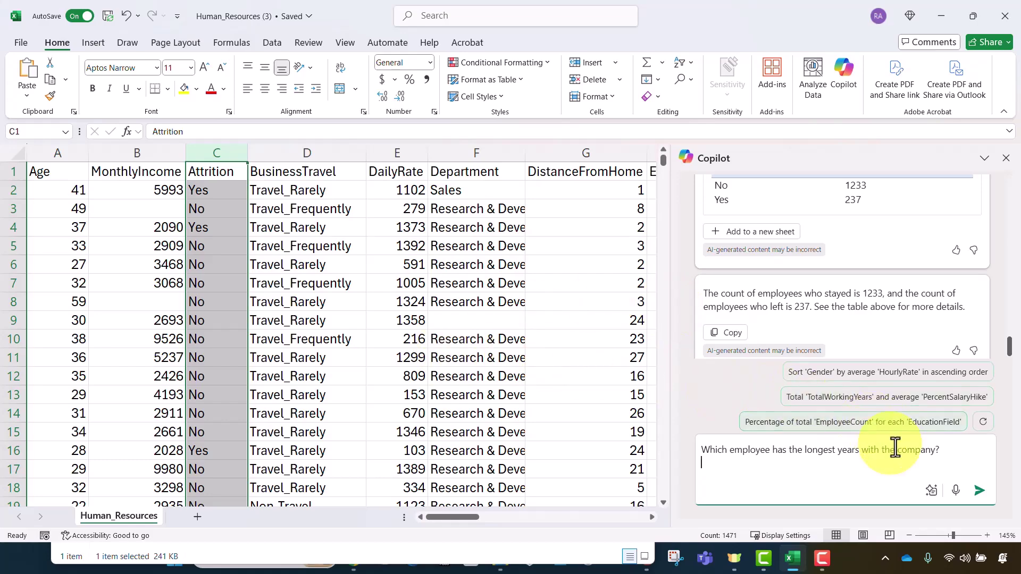
pyautogui.click(978, 489)
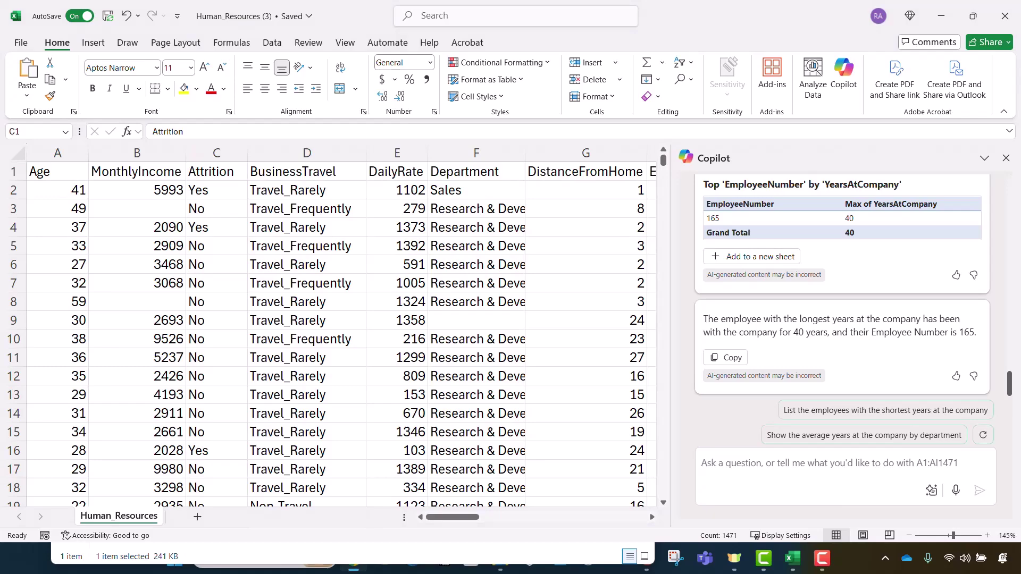
pyautogui.click(757, 462)
pyautogui.write('What factors affect employee attrition?')
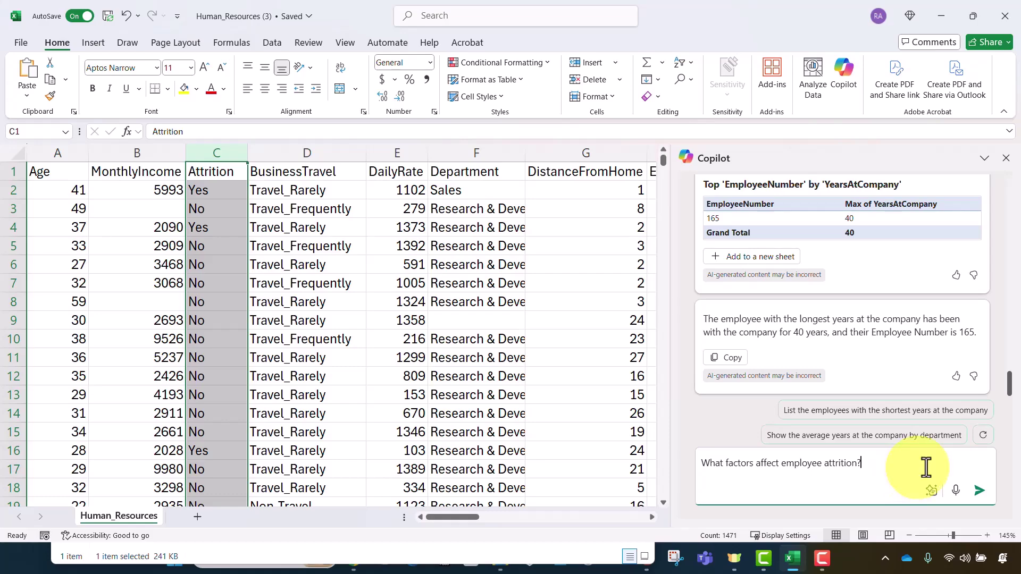
# Submit the attrition question and view Copilot's donut chart of TotalWorkingYears: 14,627 stayers versus 1,954 leavers
pyautogui.click(979, 490)
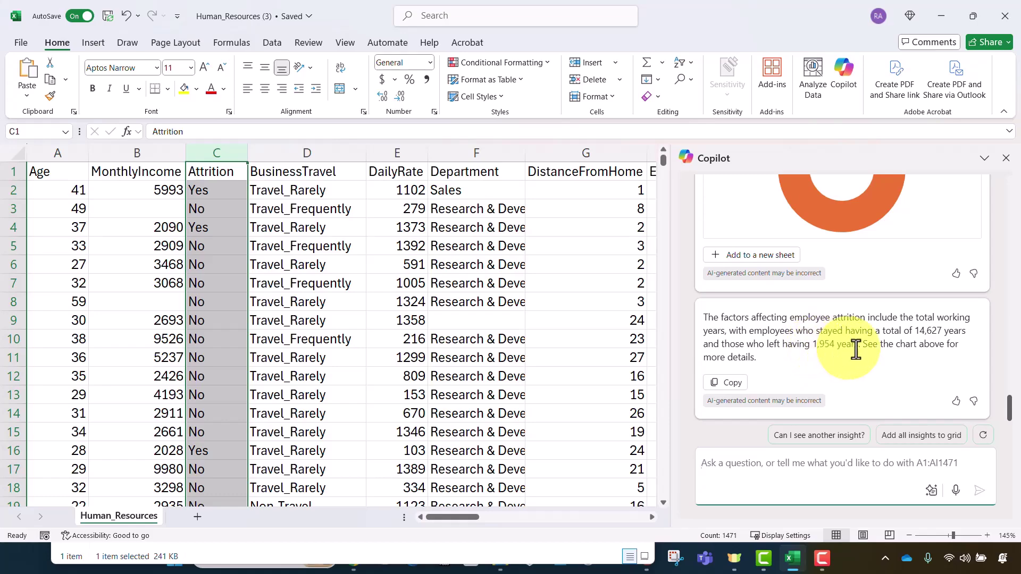
pyautogui.scroll(3, 835, 290)
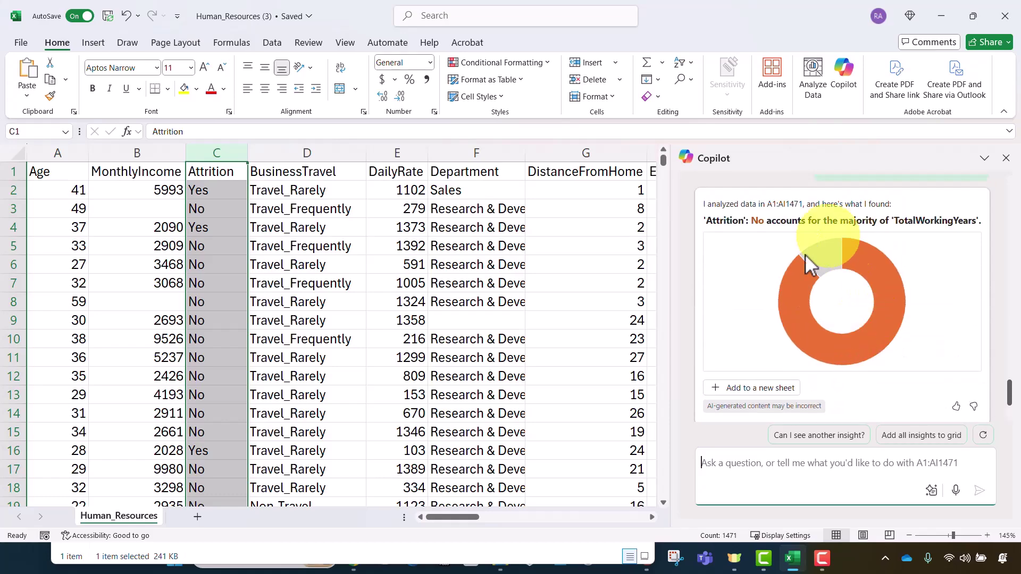